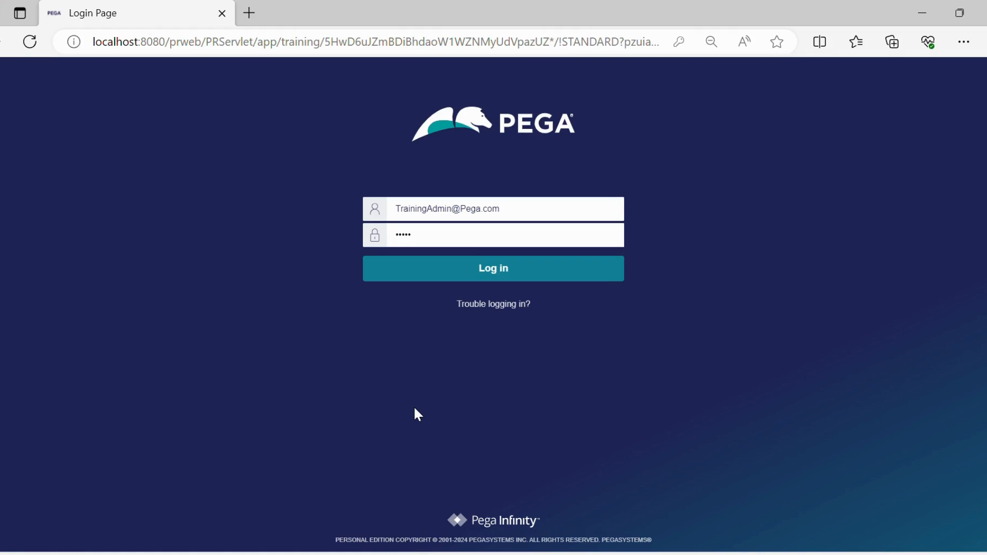
# Step: Log in to the Training application and switch from App Studio to Dev Studio
pyautogui.click(514, 273)
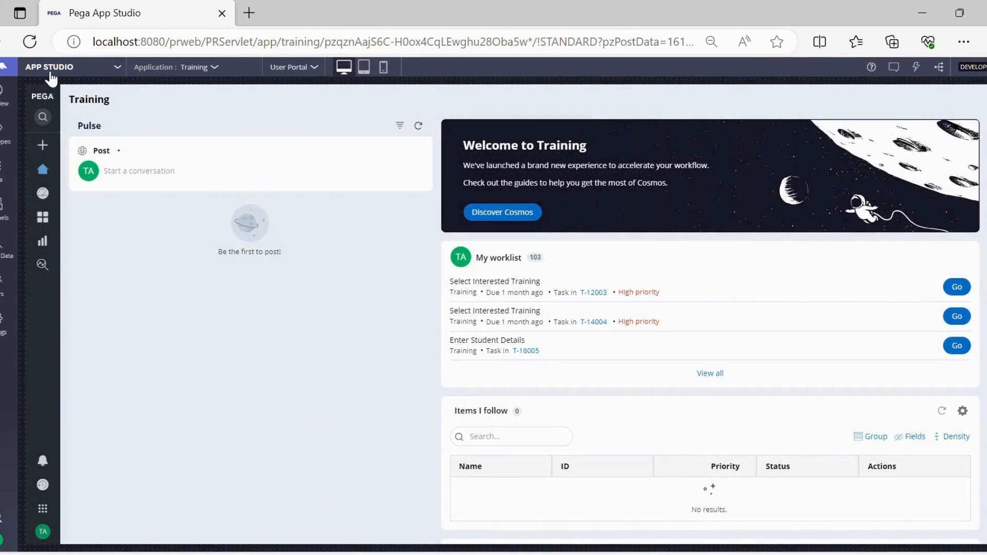
pyautogui.click(50, 73)
pyautogui.click(50, 77)
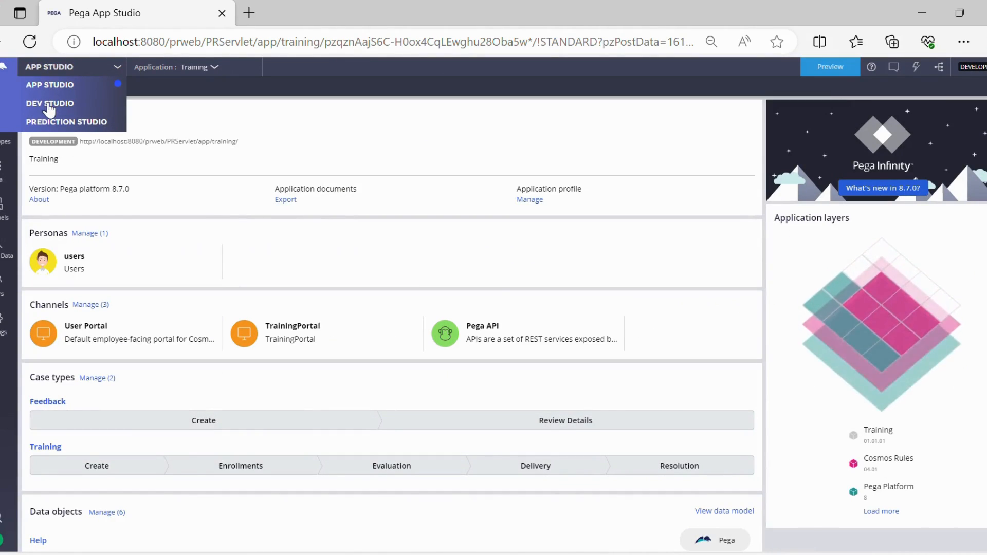
pyautogui.click(43, 102)
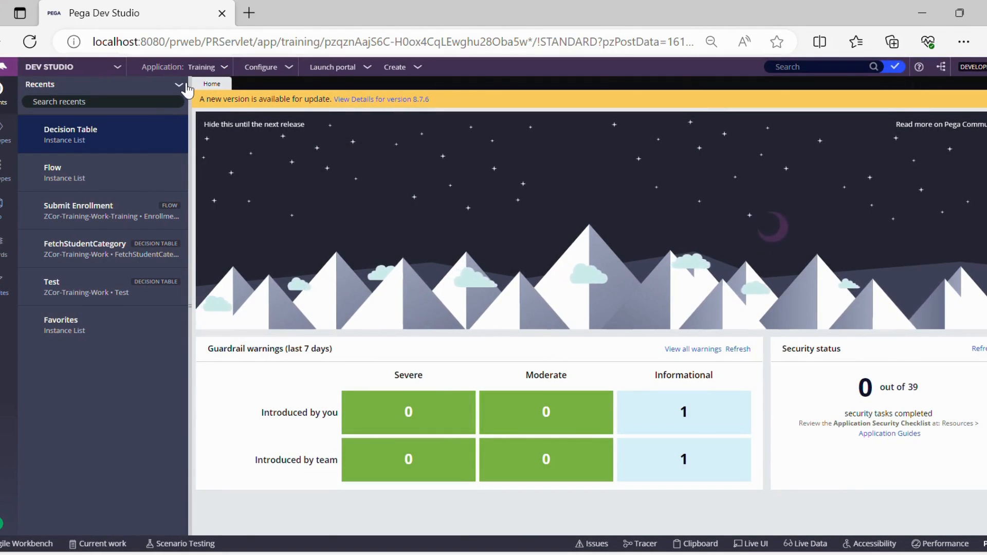
pyautogui.click(185, 86)
pyautogui.click(197, 101)
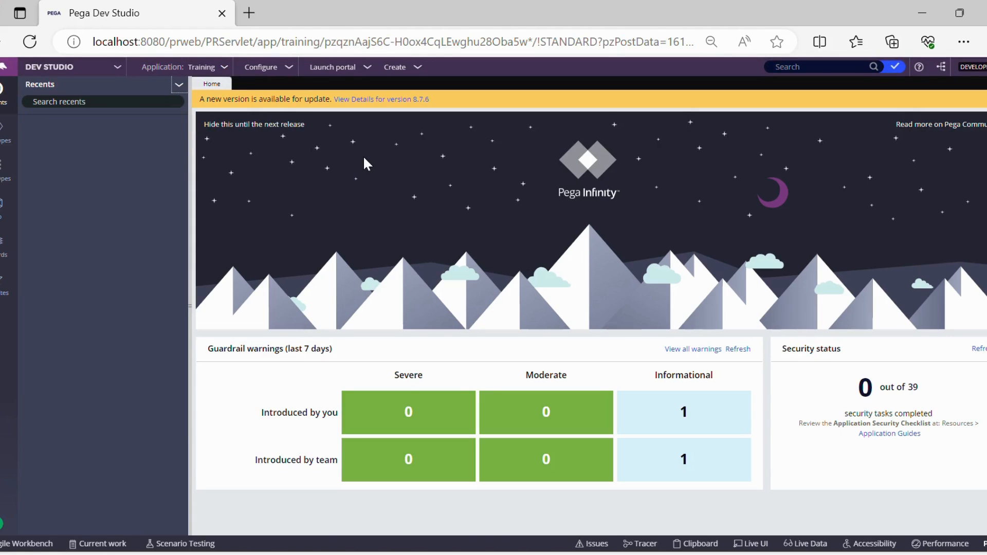
pyautogui.click(231, 69)
pyautogui.click(541, 159)
# Step: Search the rules for pxcandelegaterules
pyautogui.click(794, 79)
pyautogui.write('p')
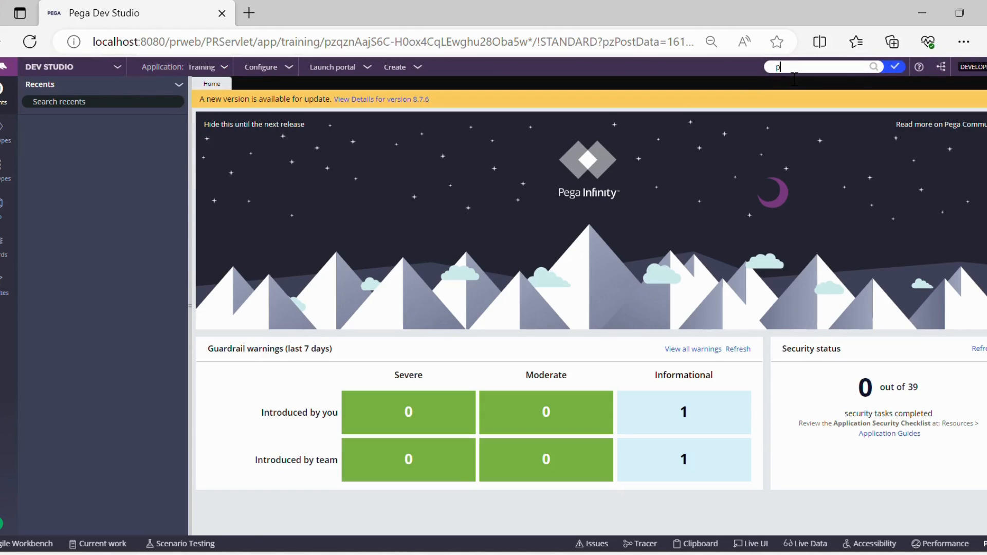
pyautogui.write('xcandelegaterules')
pyautogui.press('Return')
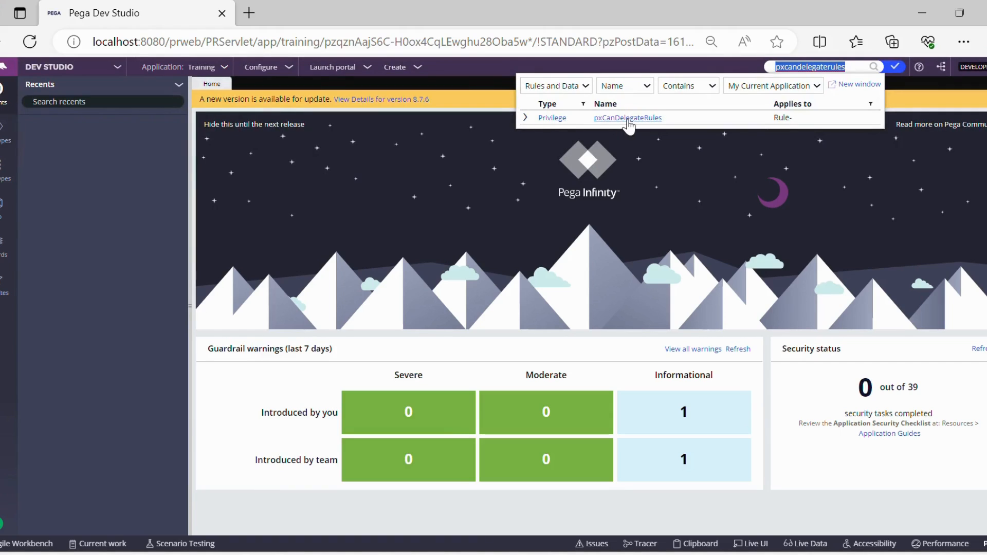
# Step: Widen the search to all content and open the PegaRULES:SysAdm4 access of role to object rule
pyautogui.click(628, 90)
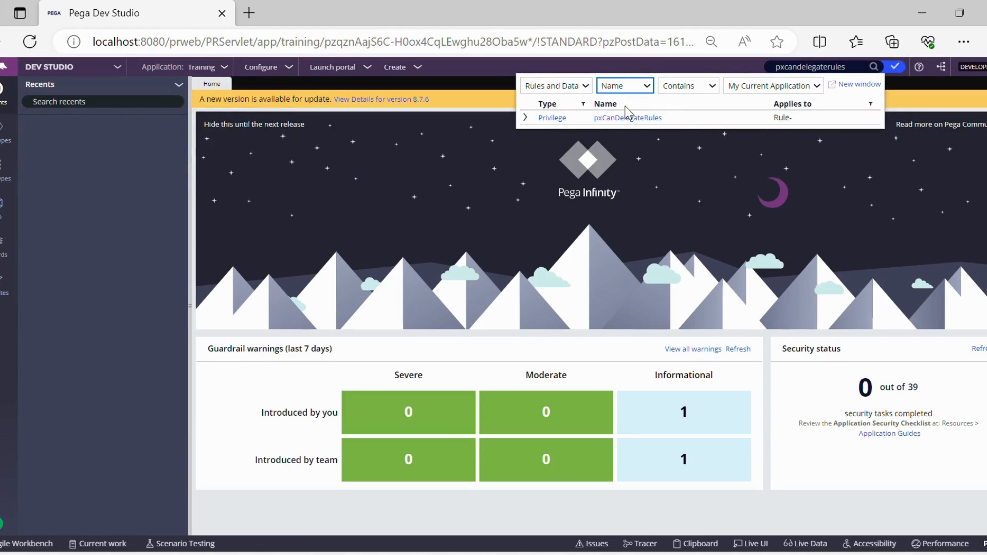
pyautogui.click(631, 120)
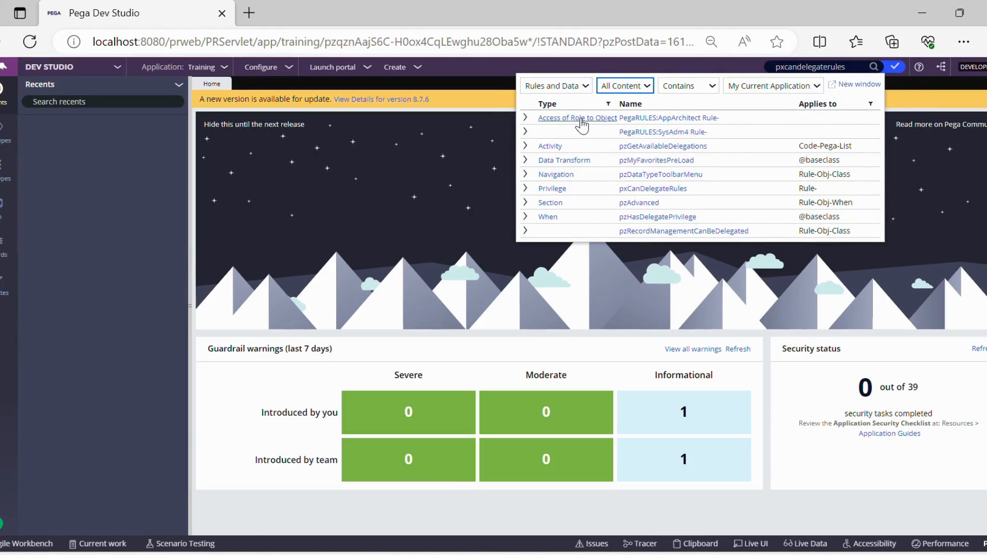
pyautogui.click(680, 133)
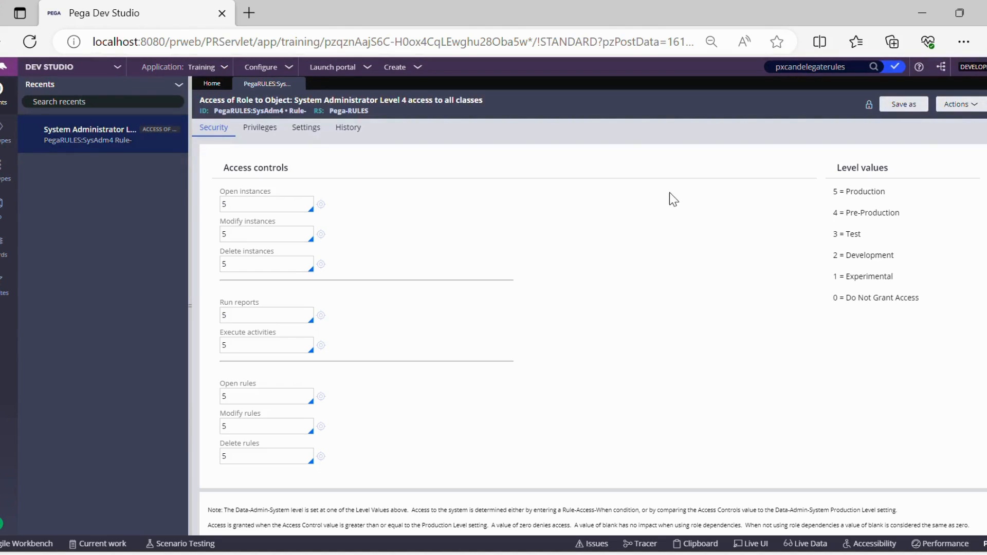
# Step: Examine the rule's privileges for the pxCanDelegateRules entry, then close the rule
pyautogui.click(257, 129)
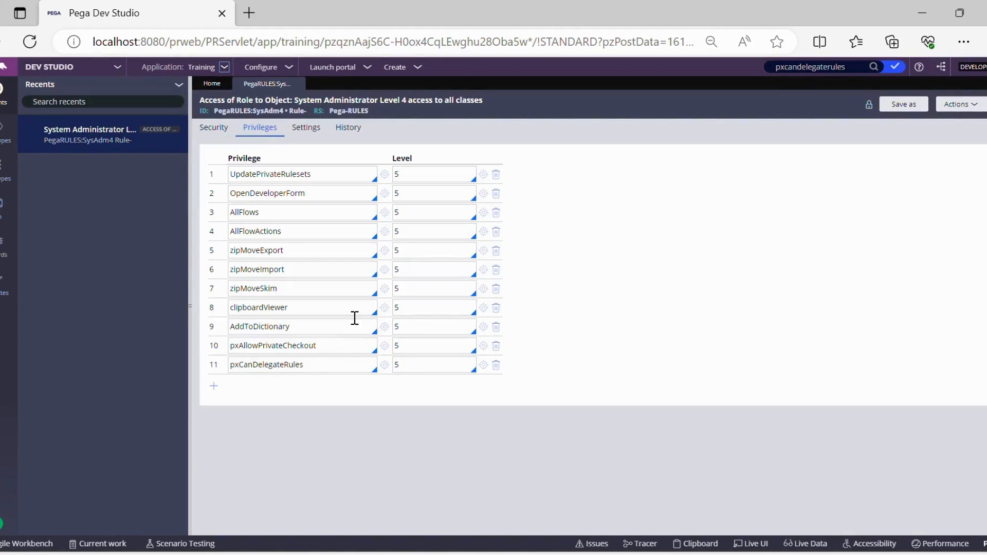
pyautogui.doubleClick(306, 368)
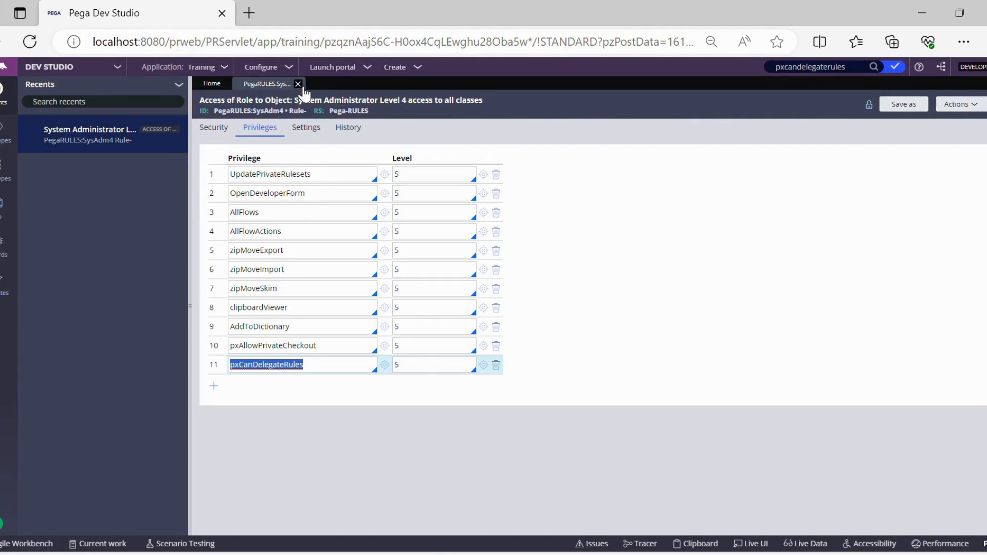
pyautogui.click(298, 85)
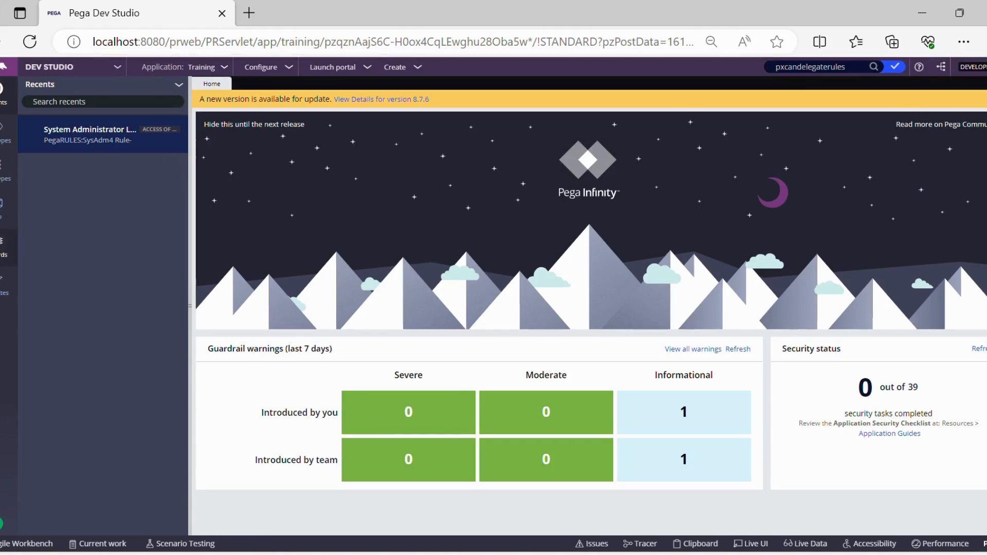
# Step: Open the FetchStudentCategory decision table from the Decision Table records
pyautogui.click(3, 242)
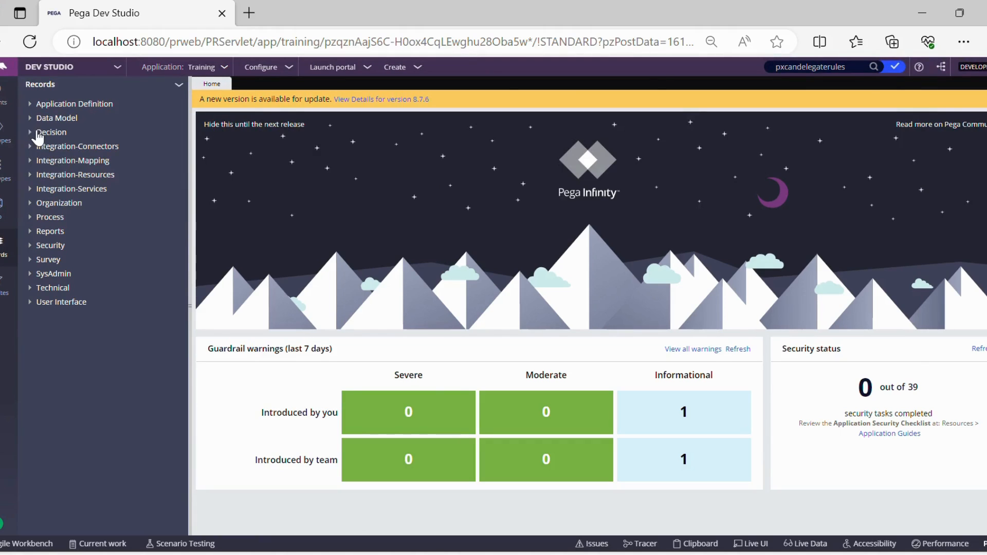
pyautogui.click(38, 135)
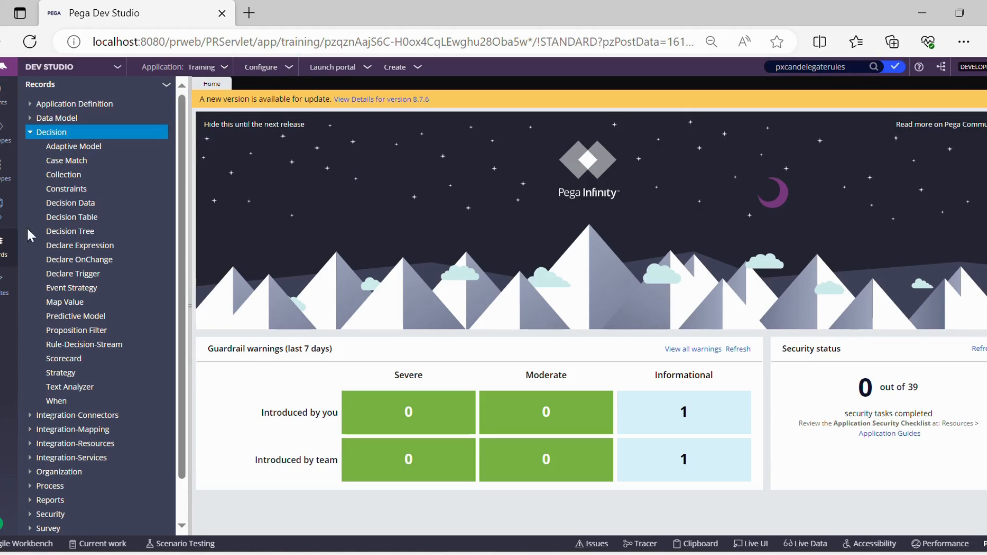
pyautogui.click(68, 218)
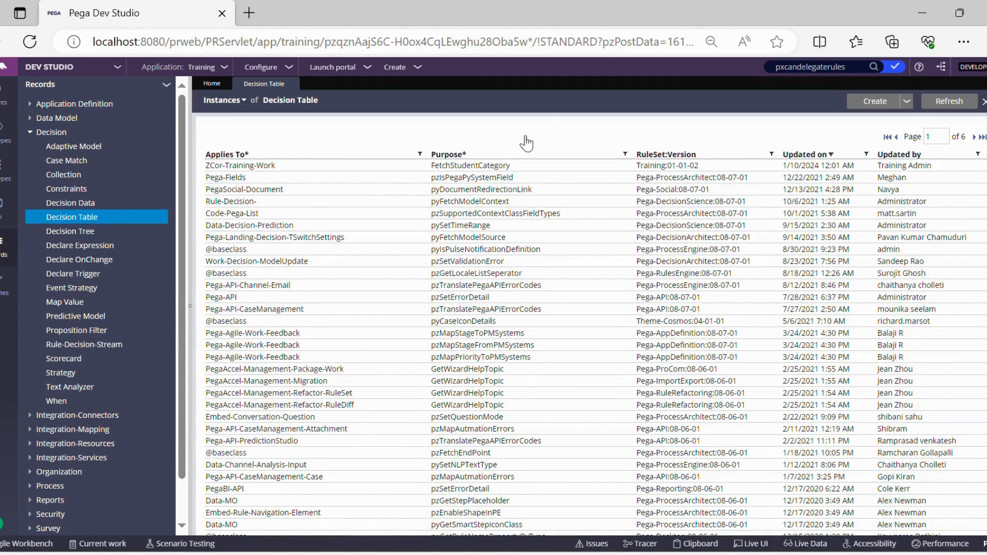
pyautogui.click(484, 167)
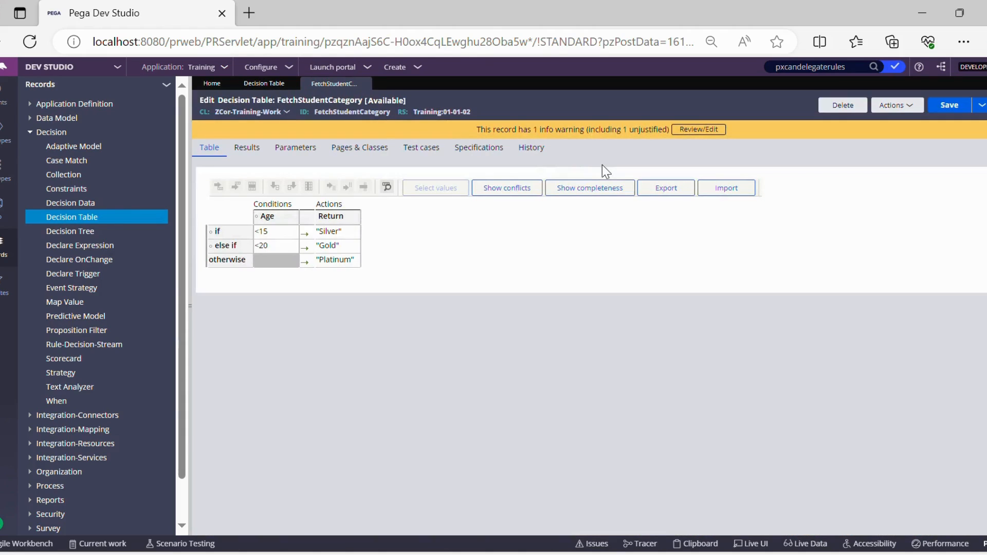
pyautogui.doubleClick(368, 113)
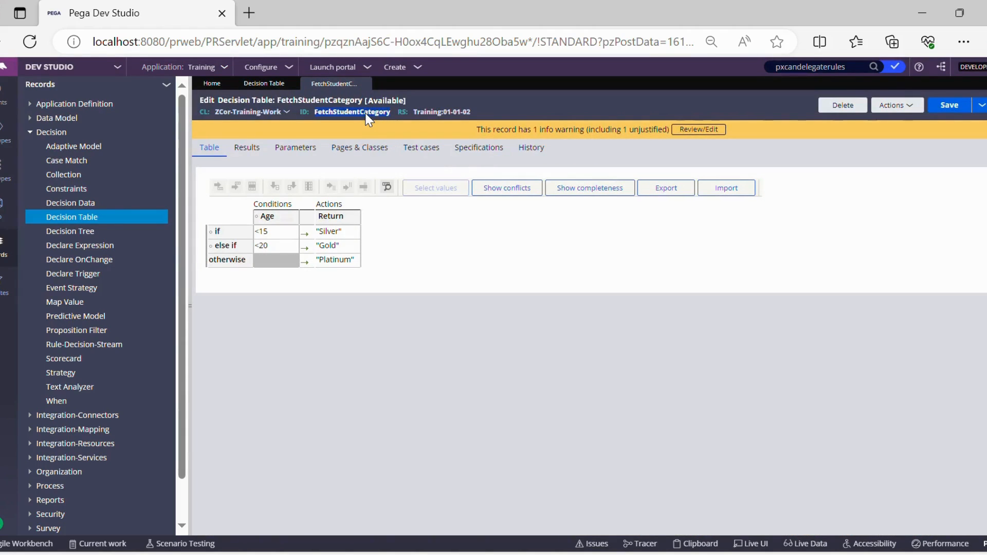
pyautogui.click(482, 334)
# Step: Start delegating the decision table and choose the Training:Managers access group
pyautogui.click(913, 108)
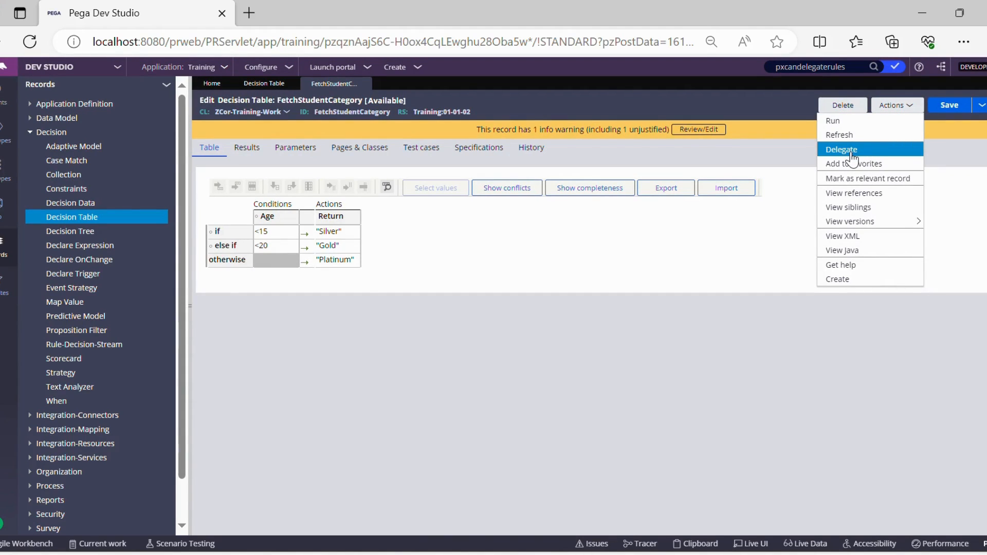
pyautogui.click(850, 150)
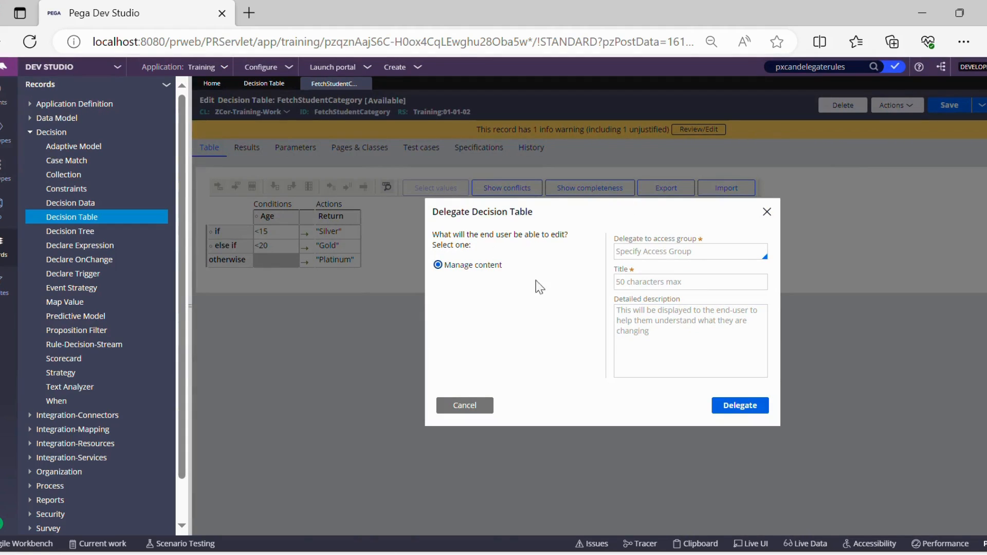
pyautogui.click(671, 260)
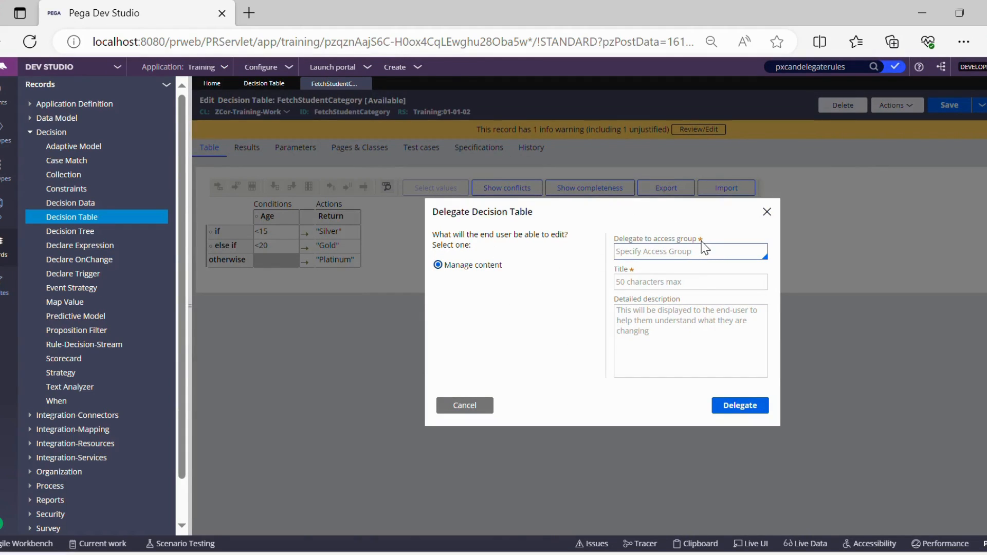
pyautogui.click(659, 259)
pyautogui.press('Down')
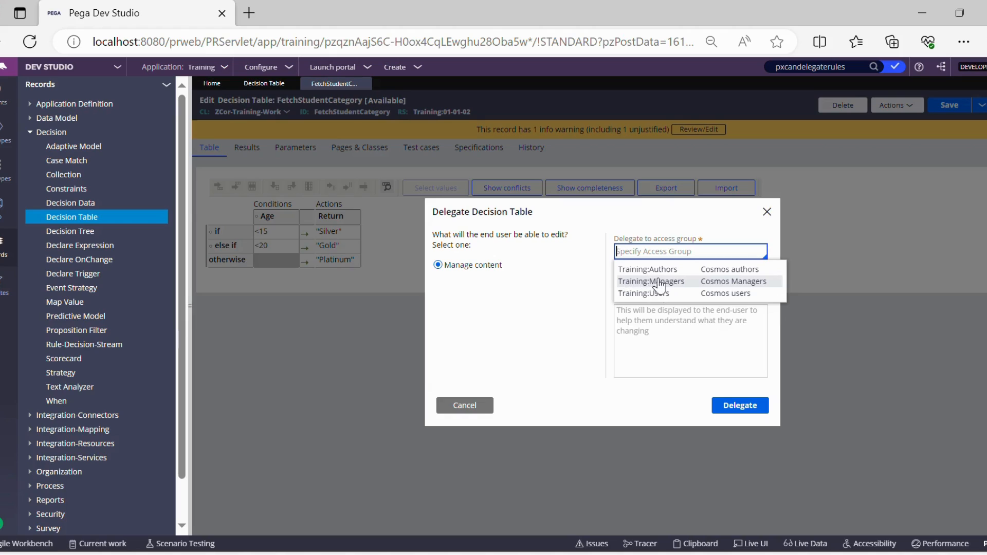
pyautogui.click(660, 281)
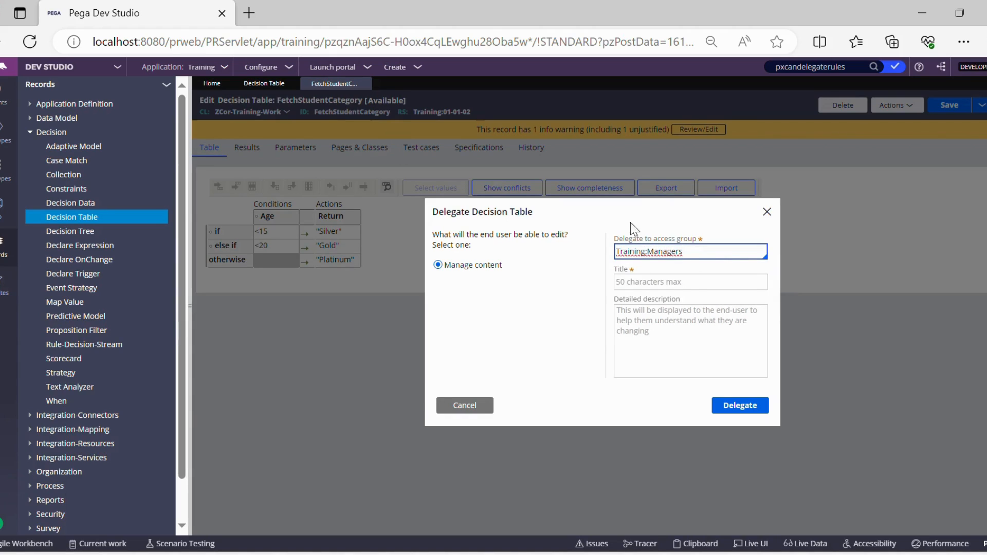
# Step: Set the delegation title to Student Category Table
pyautogui.doubleClick(684, 264)
pyautogui.click(676, 284)
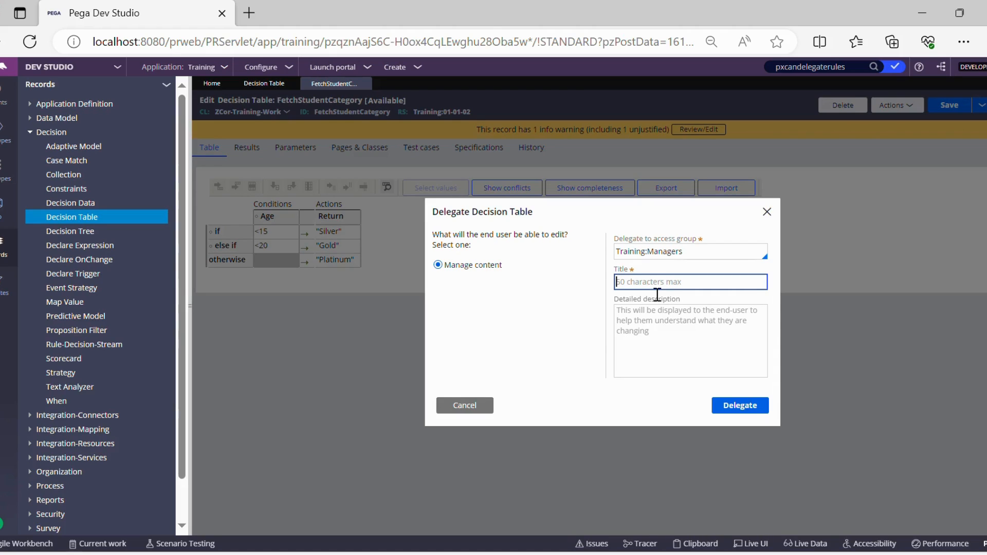
pyautogui.doubleClick(652, 262)
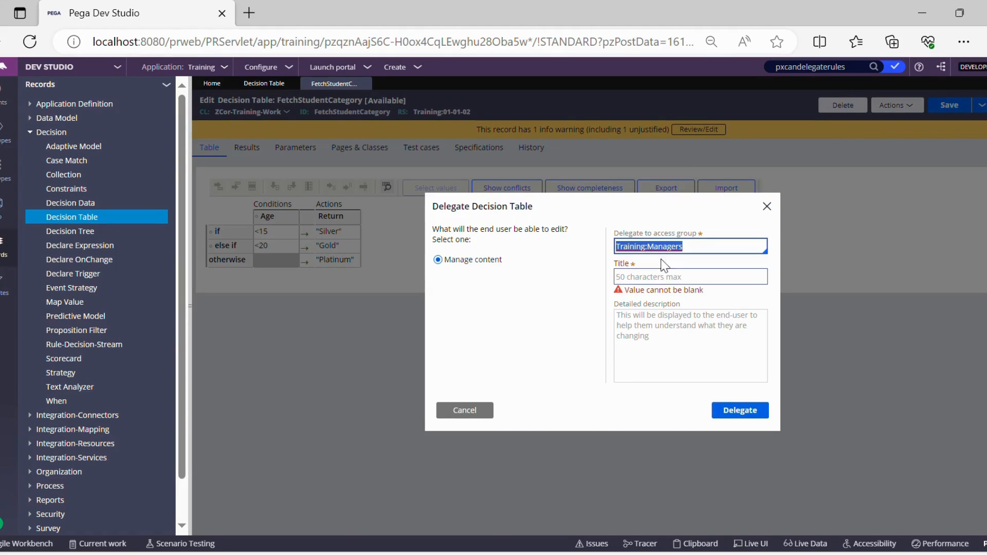
pyautogui.click(669, 277)
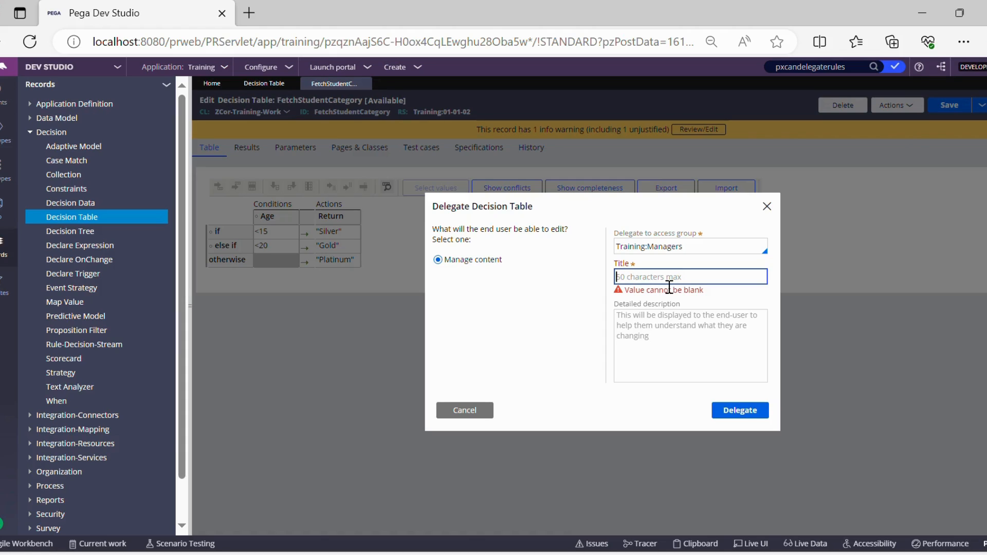
pyautogui.write('Student Category Table')
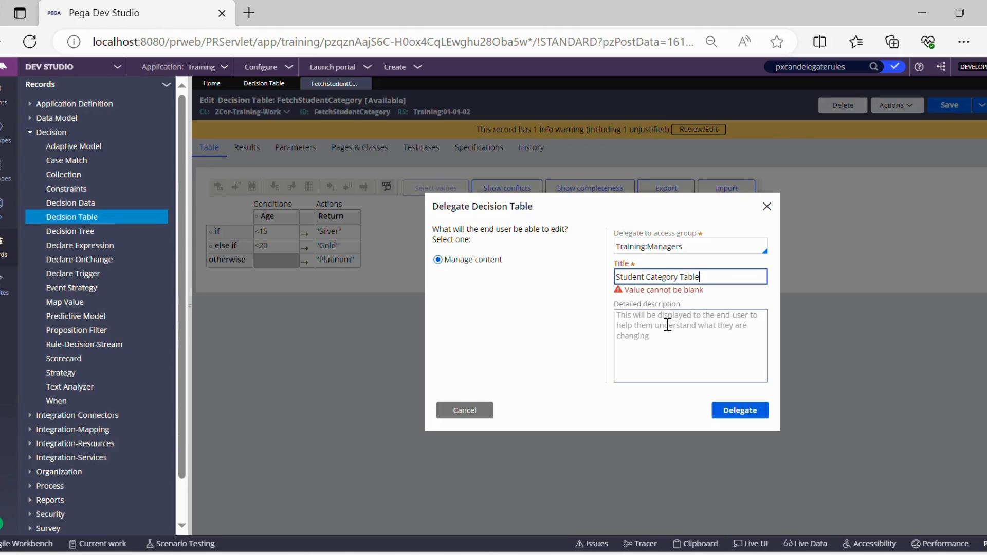
# Step: Enter Test as the detailed description and delegate the decision table
pyautogui.click(662, 320)
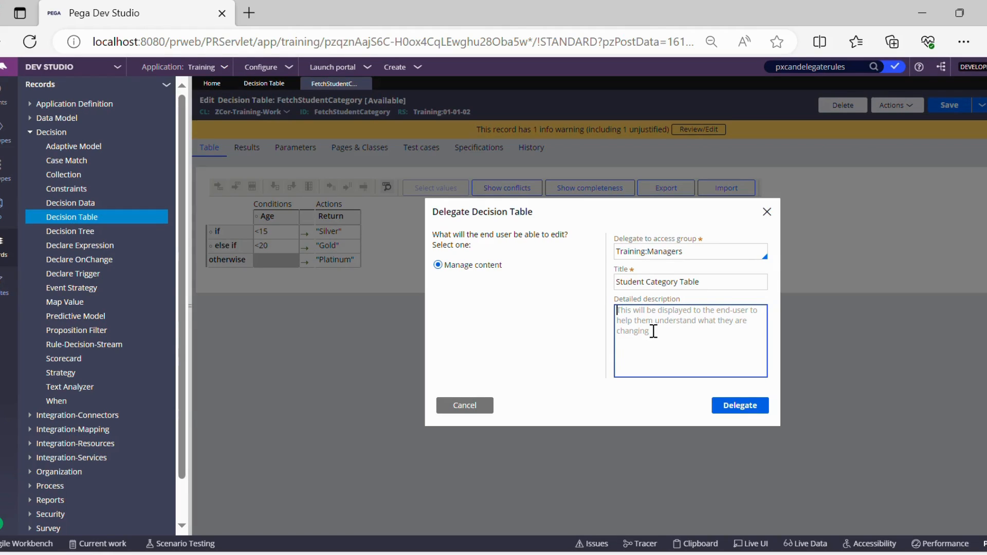
pyautogui.write('Test')
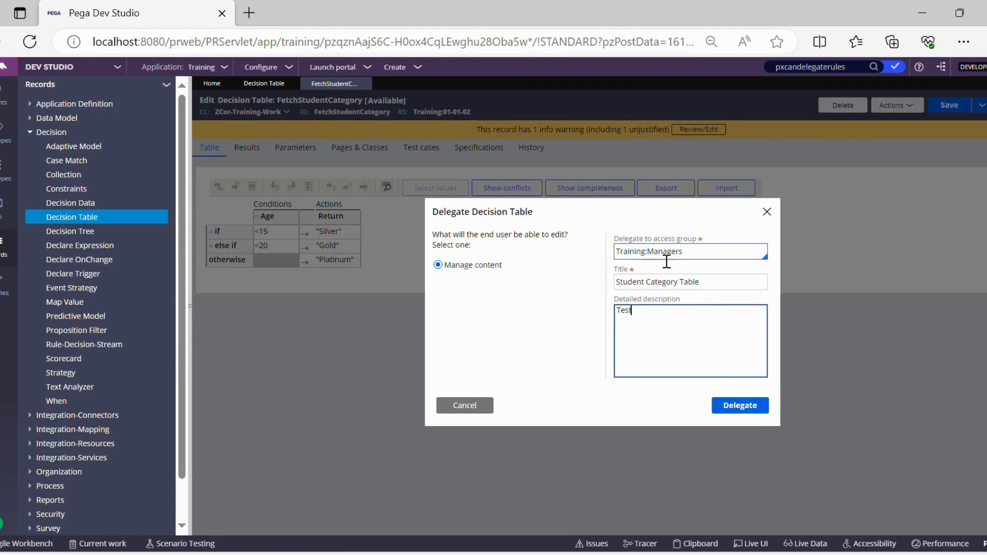
pyautogui.click(754, 413)
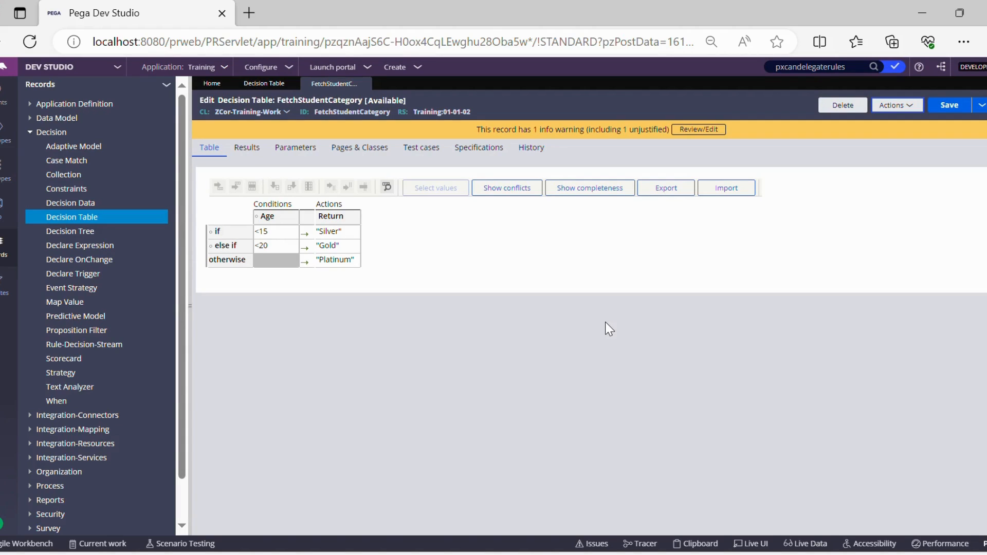
# Step: Search the App Explorer classes for System-User-MyRules
pyautogui.click(4, 204)
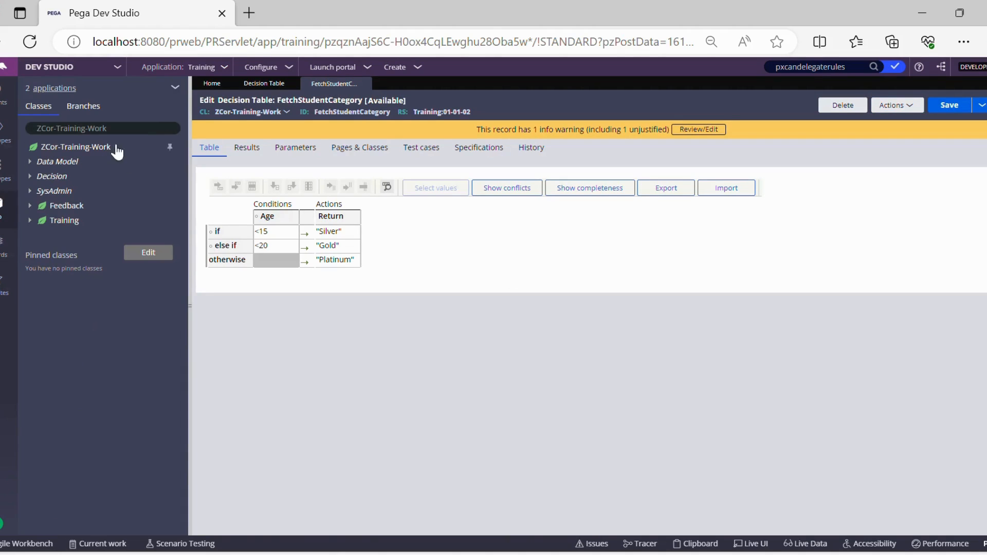
pyautogui.click(133, 130)
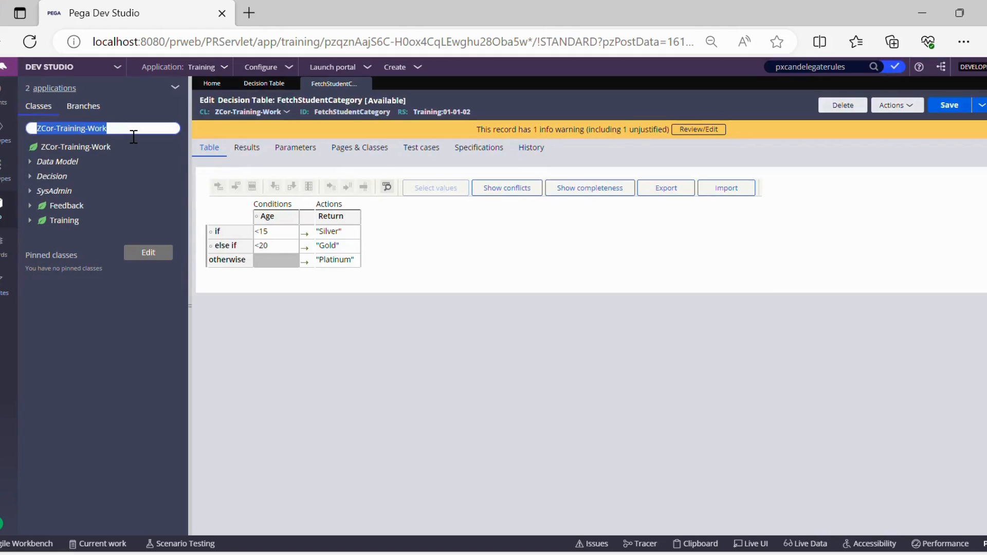
pyautogui.write('systen-user')
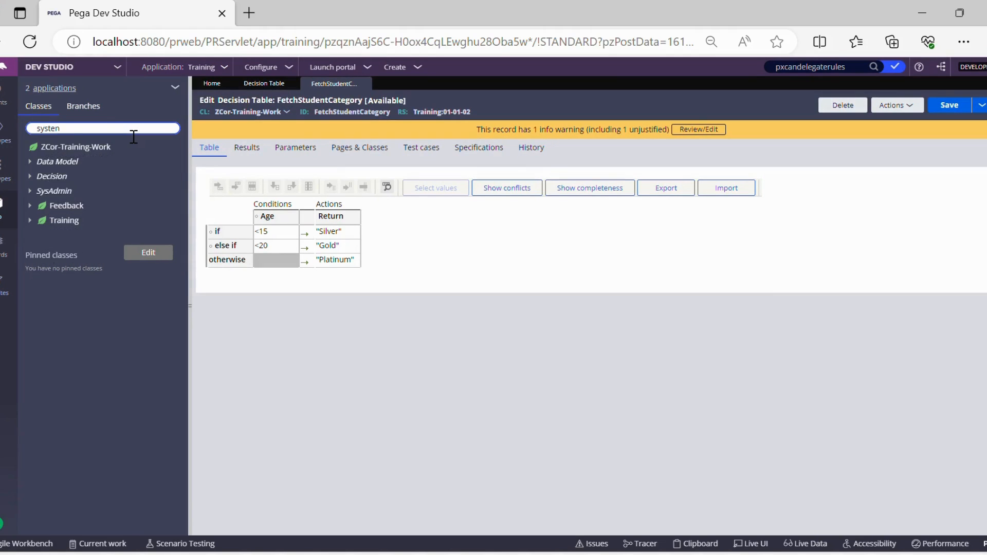
pyautogui.press('BackSpace')
pyautogui.press('BackSpace')
pyautogui.press('BackSpace')
pyautogui.press('BackSpace')
pyautogui.press('BackSpace')
pyautogui.press('BackSpace')
pyautogui.write('m')
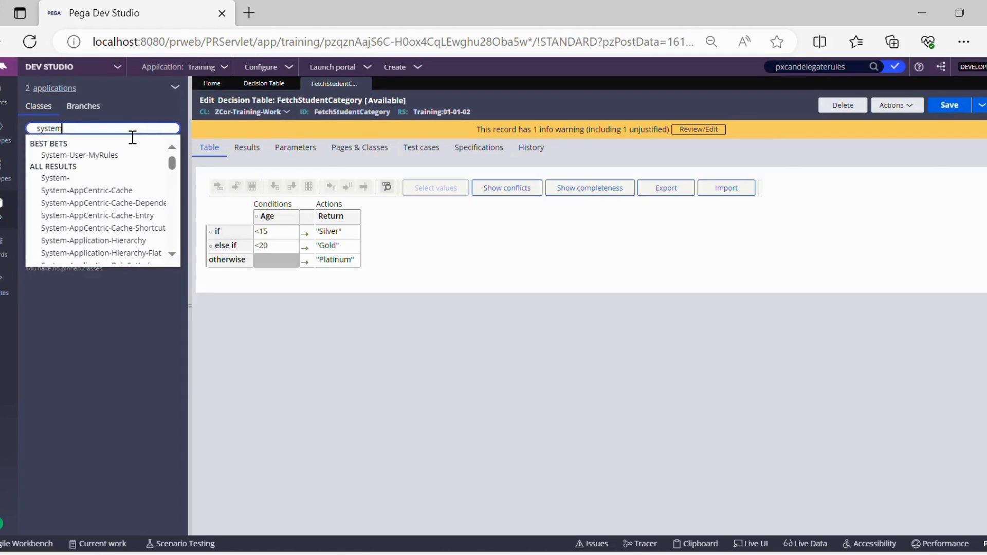
pyautogui.click(103, 159)
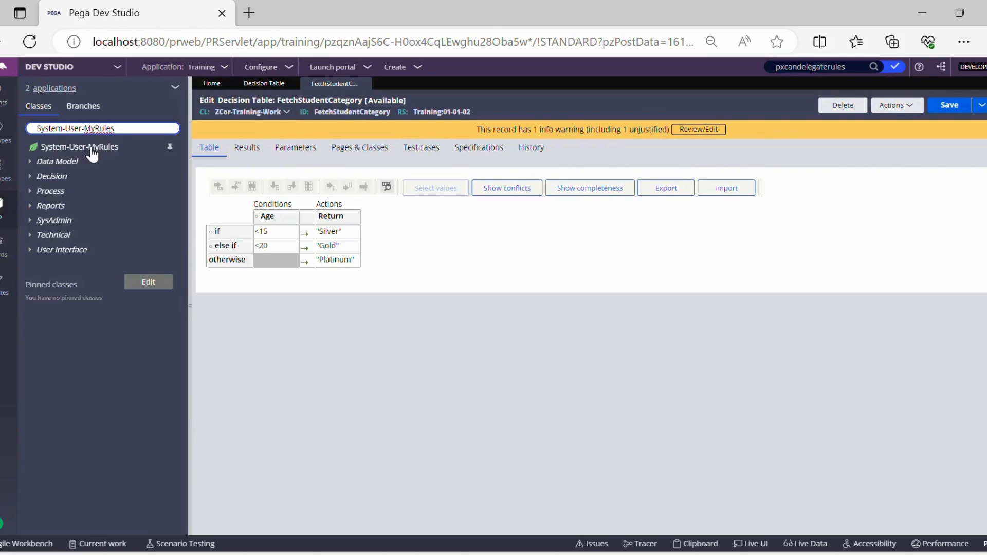
# Step: Open the class's Favorites instance for the Training:Managers delegation
pyautogui.click(92, 150)
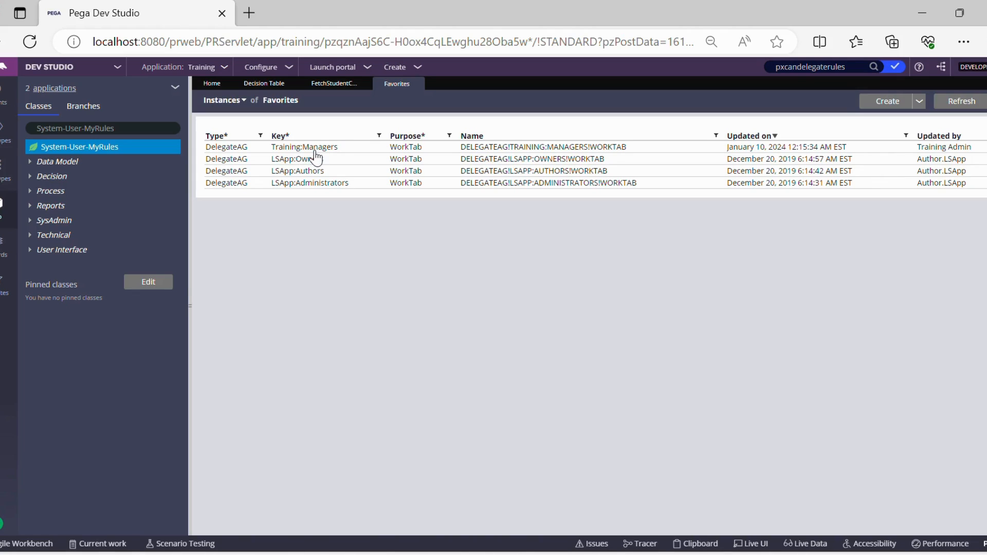
pyautogui.click(535, 148)
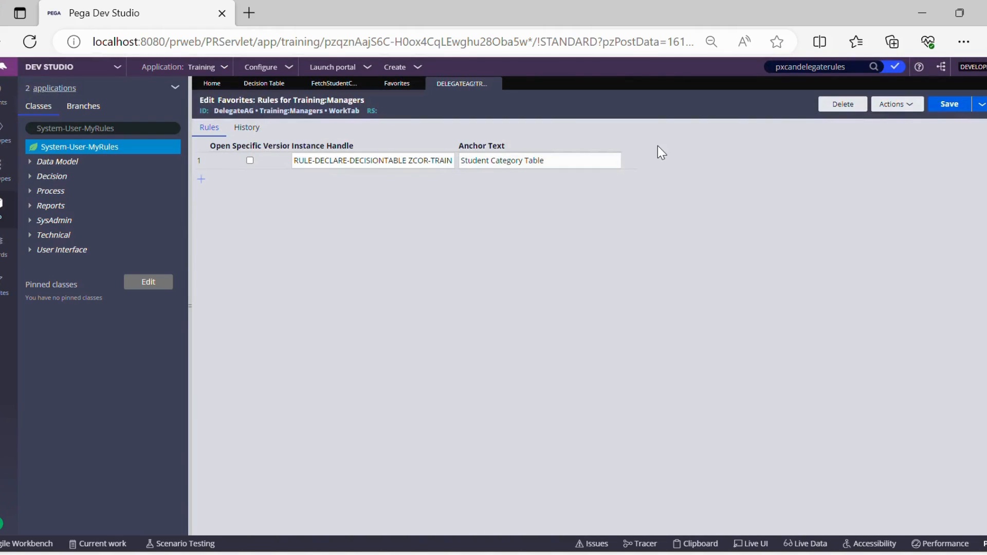
# Step: Inspect the full instance handle of the delegated rule in the Favorites record, reading through it to the FETCHSTUDENTCATEGORY name
pyautogui.click(389, 161)
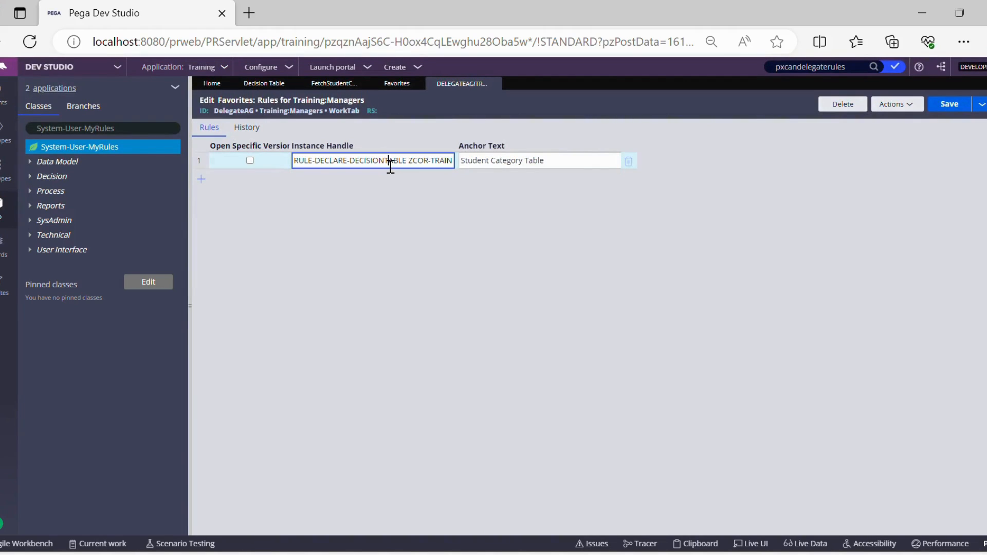
pyautogui.press('Right')
pyautogui.press('Right')
pyautogui.press('Right')
pyautogui.press('Right')
pyautogui.press('Right')
pyautogui.press('Right')
pyautogui.press('Right')
pyautogui.press('Right')
pyautogui.press('Right')
pyautogui.press('Right')
pyautogui.press('Right')
pyautogui.press('Right')
pyautogui.press('Right')
pyautogui.press('Right')
pyautogui.press('Right')
pyautogui.press('Right')
pyautogui.press('Right')
pyautogui.press('Right')
pyautogui.press('Right')
pyautogui.press('Right')
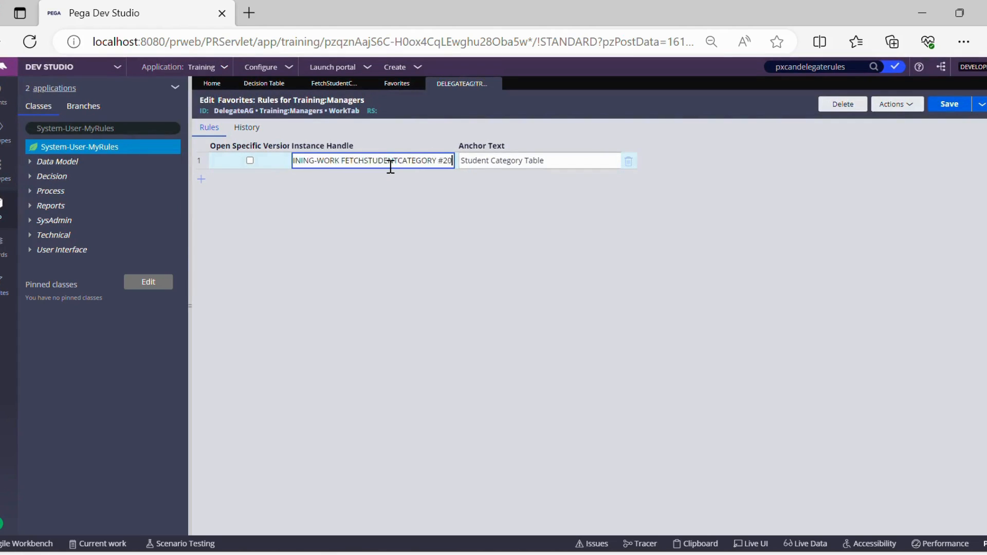
pyautogui.press('Right')
pyautogui.press('Right')
pyautogui.press('Right')
pyautogui.press('Right')
pyautogui.press('Right')
pyautogui.press('Right')
pyautogui.press('Right')
pyautogui.press('Right')
pyautogui.press('Right')
pyautogui.press('Right')
pyautogui.press('Right')
pyautogui.press('Right')
pyautogui.press('Right')
pyautogui.press('Right')
pyautogui.press('Right')
pyautogui.press('Right')
pyautogui.press('Right')
pyautogui.press('Right')
pyautogui.press('Right')
pyautogui.press('Right')
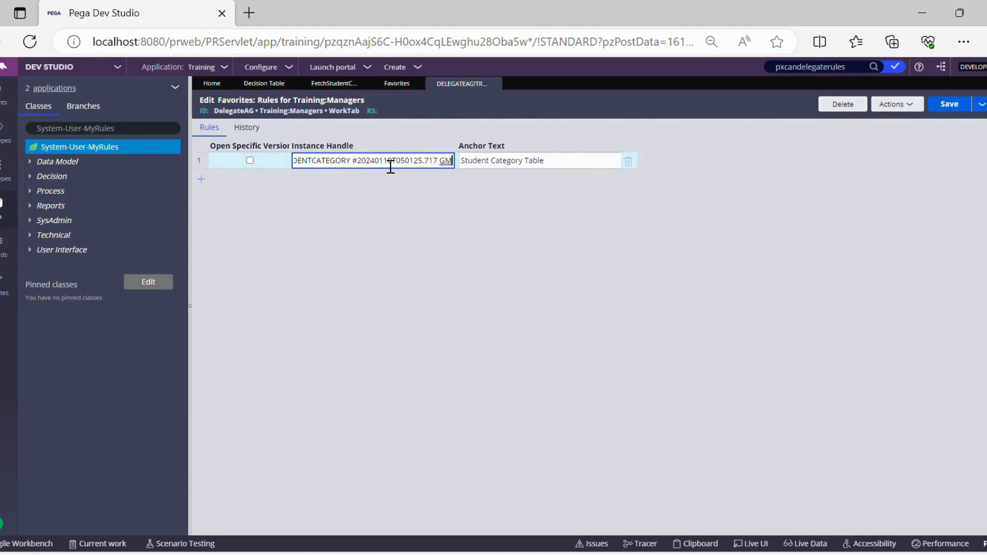
pyautogui.press('Right')
pyautogui.press('Left')
pyautogui.press('Left')
pyautogui.press('Left')
pyautogui.press('Left')
pyautogui.press('Left')
pyautogui.press('Left')
pyautogui.press('Left')
pyautogui.press('Left')
pyautogui.press('Left')
pyautogui.press('Left')
pyautogui.press('Left')
pyautogui.press('Left')
pyautogui.press('Left')
pyautogui.press('Left')
pyautogui.press('Left')
pyautogui.press('Left')
pyautogui.press('Left')
pyautogui.press('Left')
pyautogui.press('Left')
pyautogui.press('Left')
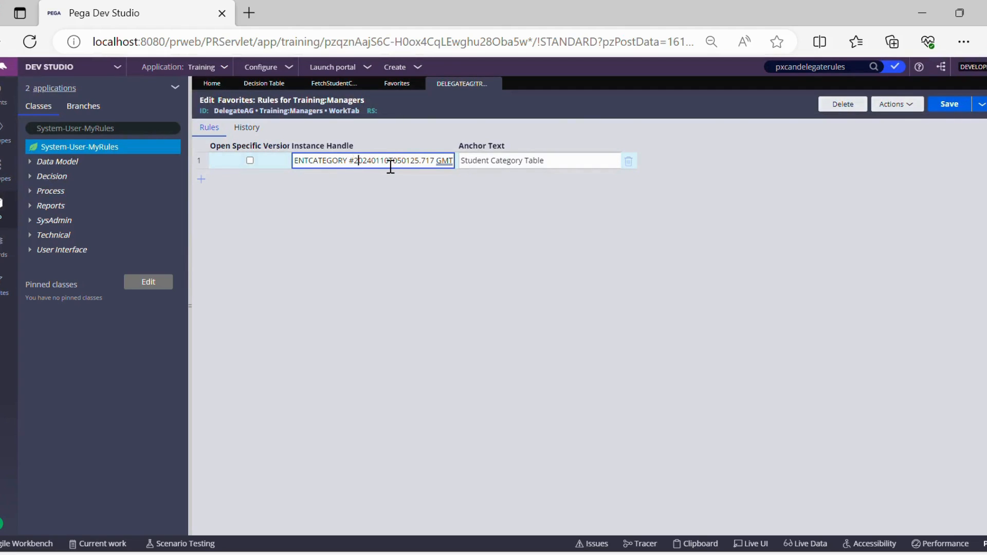
pyautogui.press('Left')
pyautogui.press('Left')
pyautogui.press('Left')
pyautogui.press('Left')
pyautogui.press('Left')
pyautogui.press('Left')
pyautogui.press('Left')
pyautogui.press('Left')
pyautogui.press('Left')
pyautogui.press('Left')
pyautogui.press('Left')
pyautogui.press('Left')
pyautogui.press('Left')
pyautogui.press('Left')
pyautogui.press('Left')
pyautogui.press('Left')
pyautogui.press('Left')
pyautogui.press('Left')
pyautogui.press('Left')
pyautogui.press('Left')
pyautogui.doubleClick(391, 166)
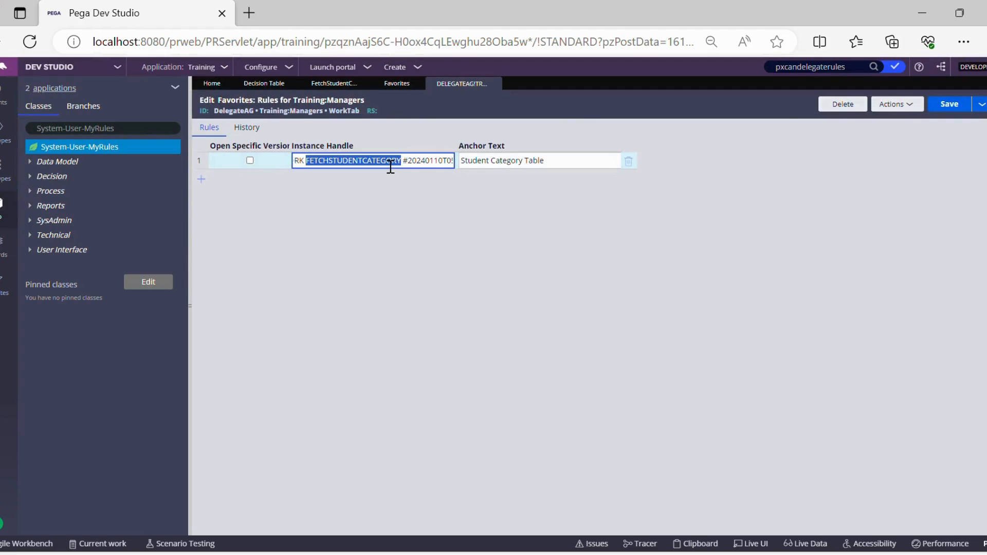
# Step: Compare the FetchStudentCategory decision table record with the delegation's anchor text and the System-User-MyRules class entry
pyautogui.click(361, 83)
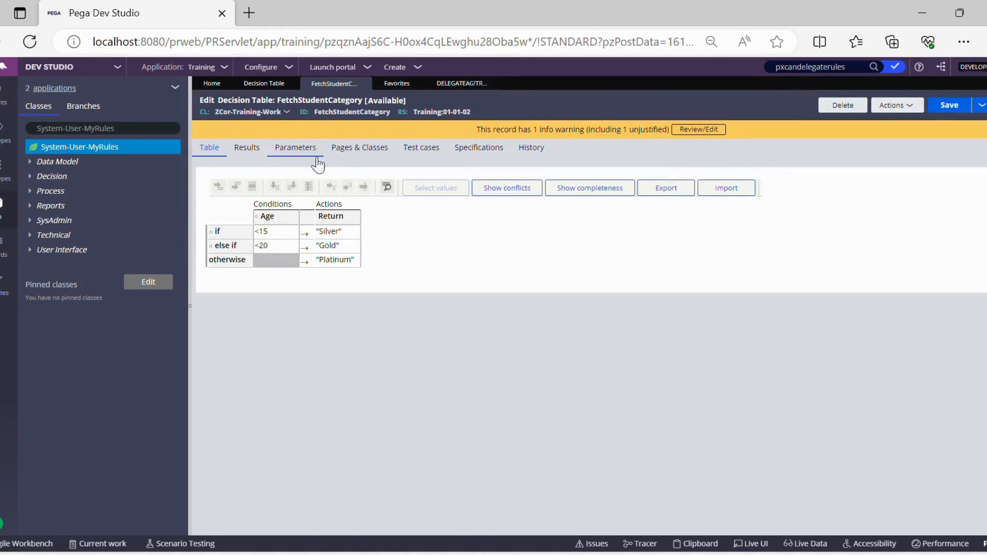
pyautogui.doubleClick(357, 112)
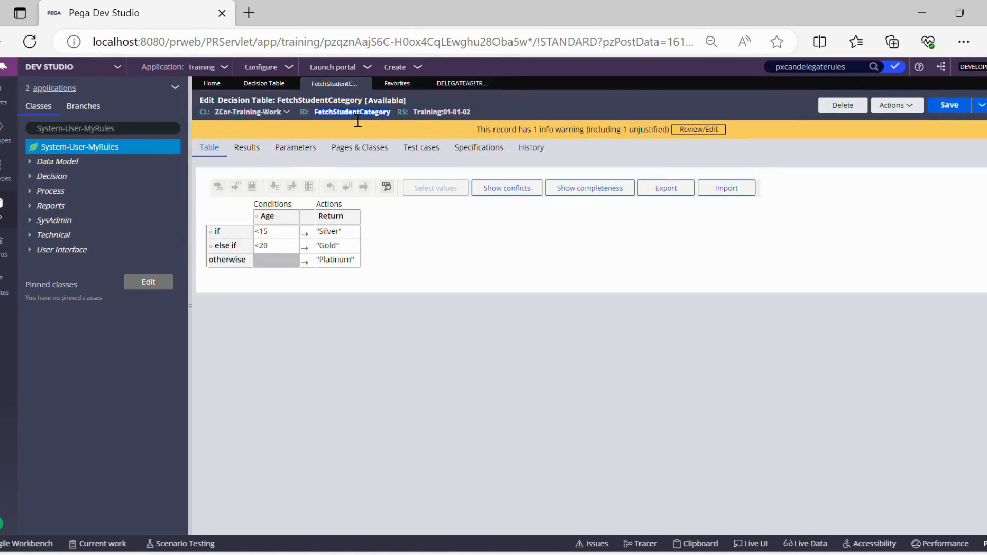
pyautogui.click(463, 84)
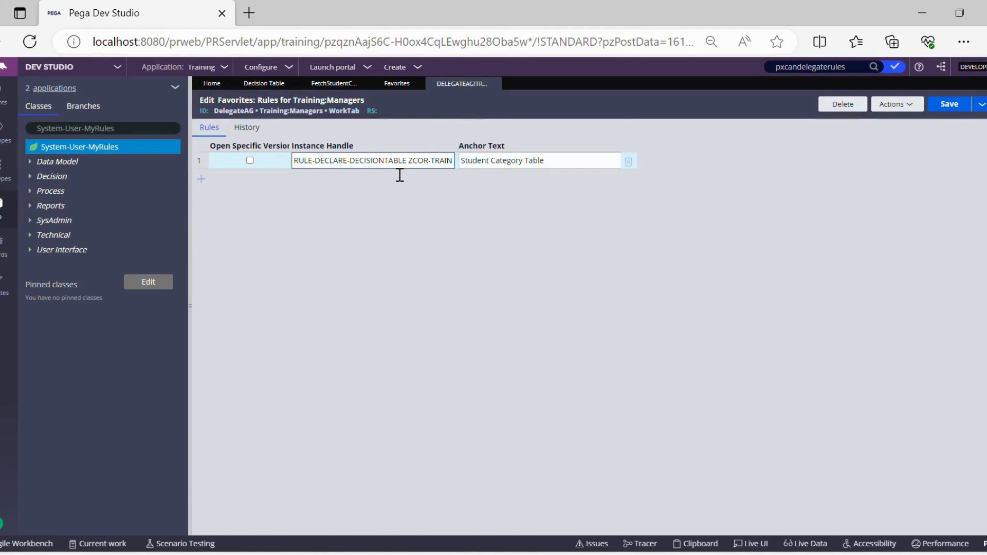
pyautogui.tripleClick(516, 165)
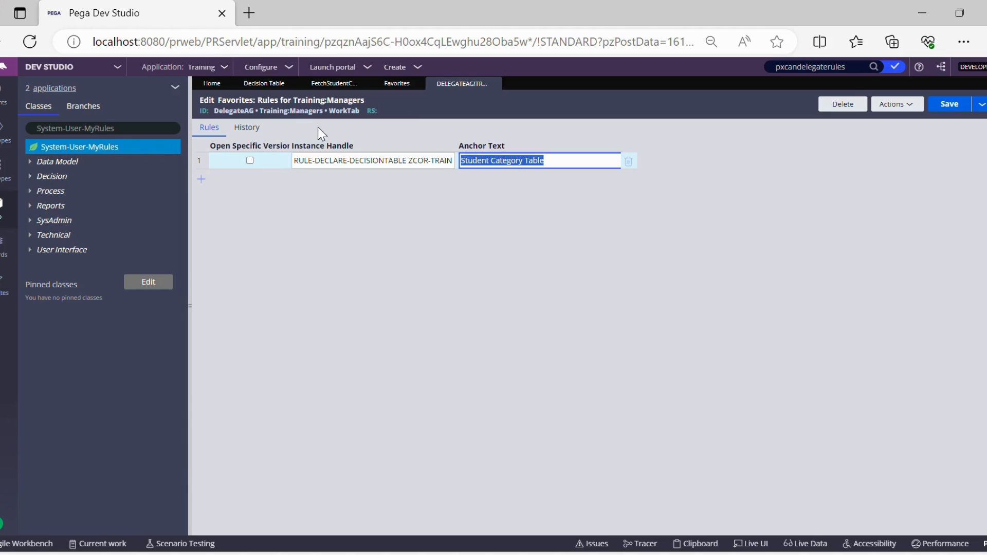
pyautogui.click(498, 89)
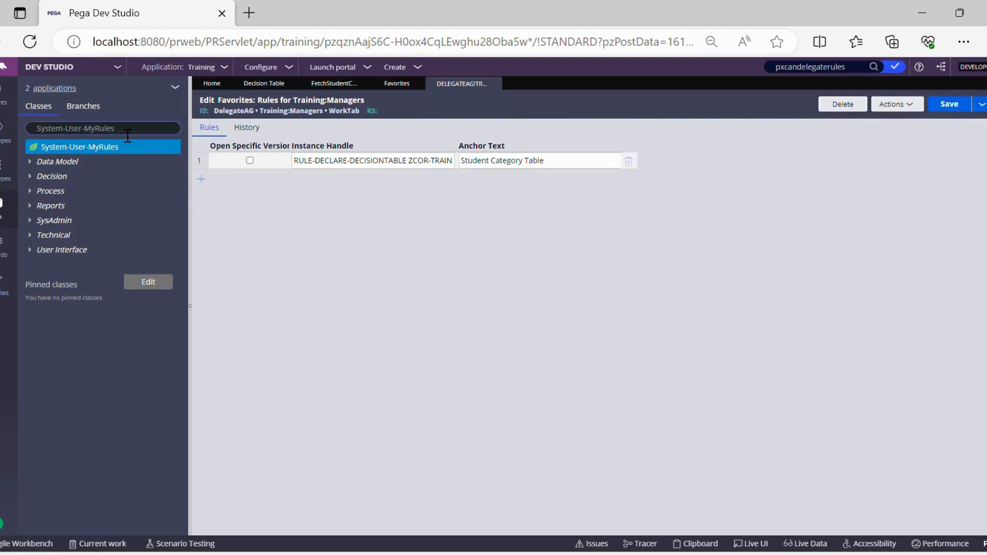
pyautogui.tripleClick(126, 132)
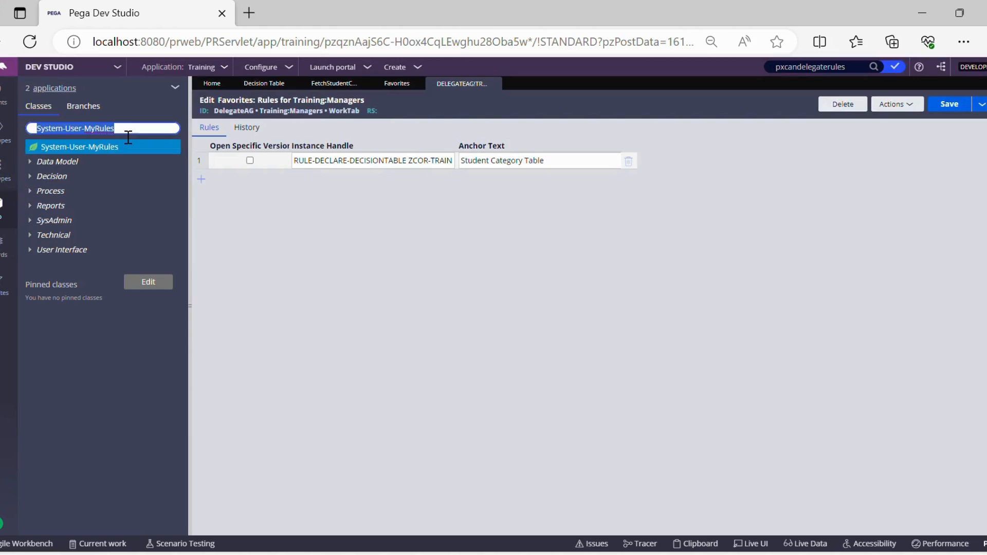
pyautogui.click(705, 207)
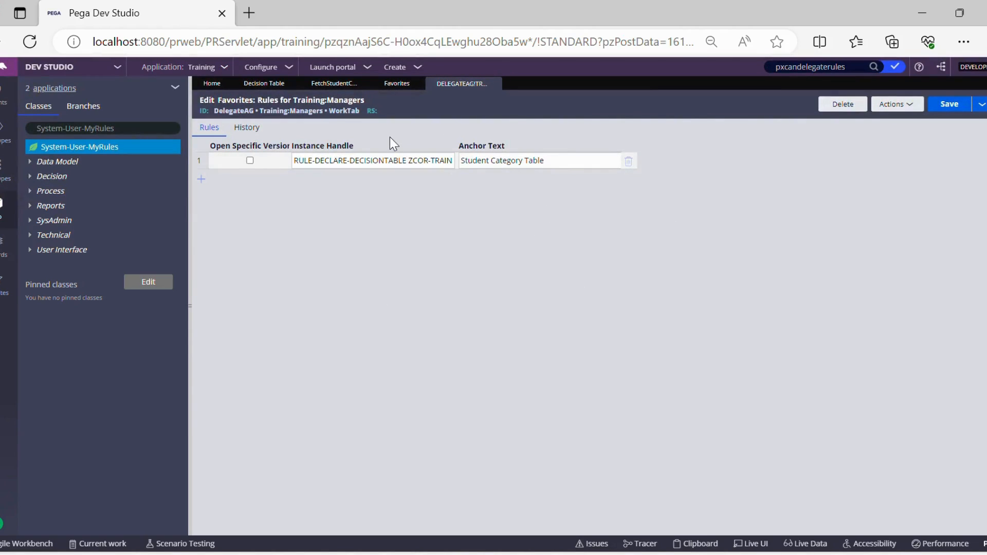
# Step: Log out and sign back in with the training manager's operator account
pyautogui.click(339, 94)
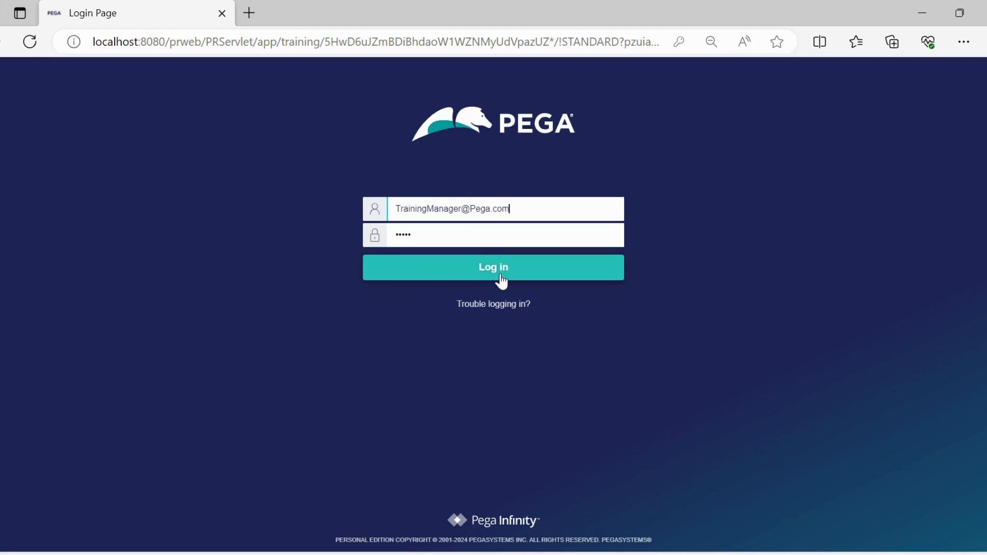
pyautogui.click(501, 278)
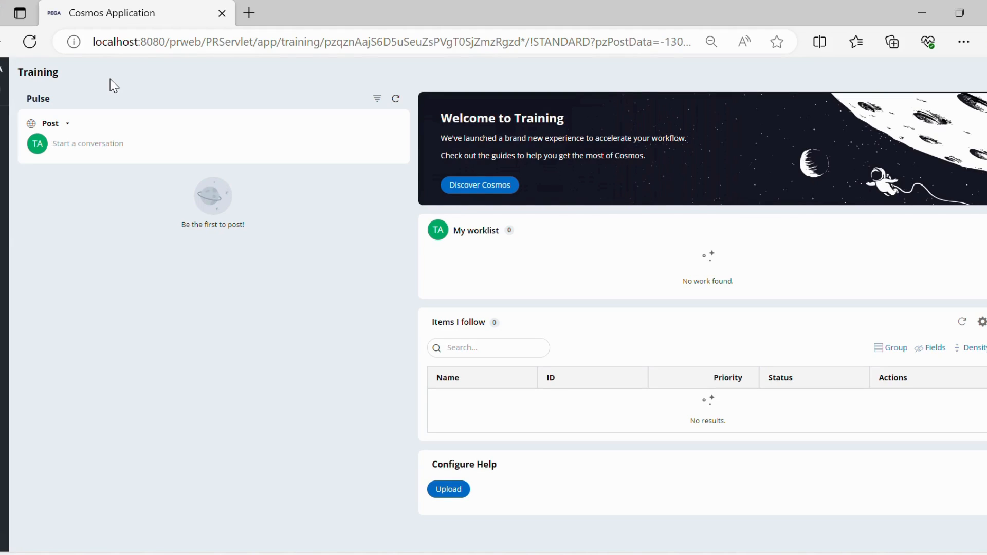
# Step: Open the Configuration page and edit the delegated Student Category Table rule
pyautogui.moveTo(9, 146)
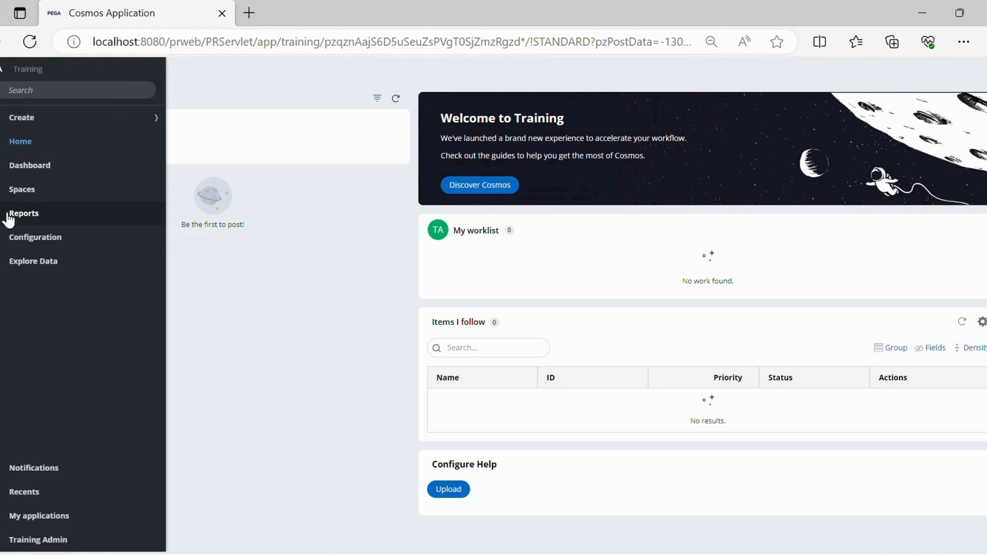
pyautogui.click(35, 238)
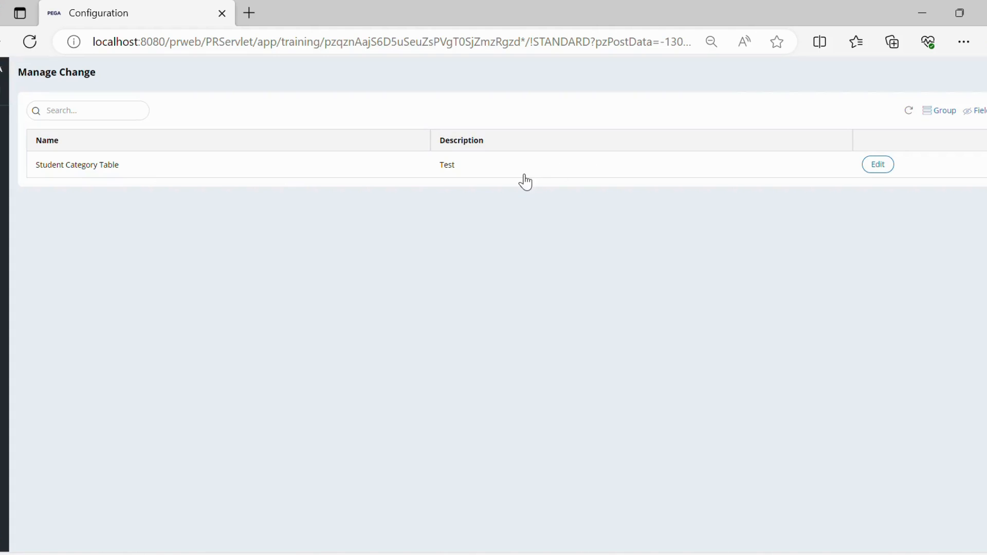
pyautogui.click(888, 165)
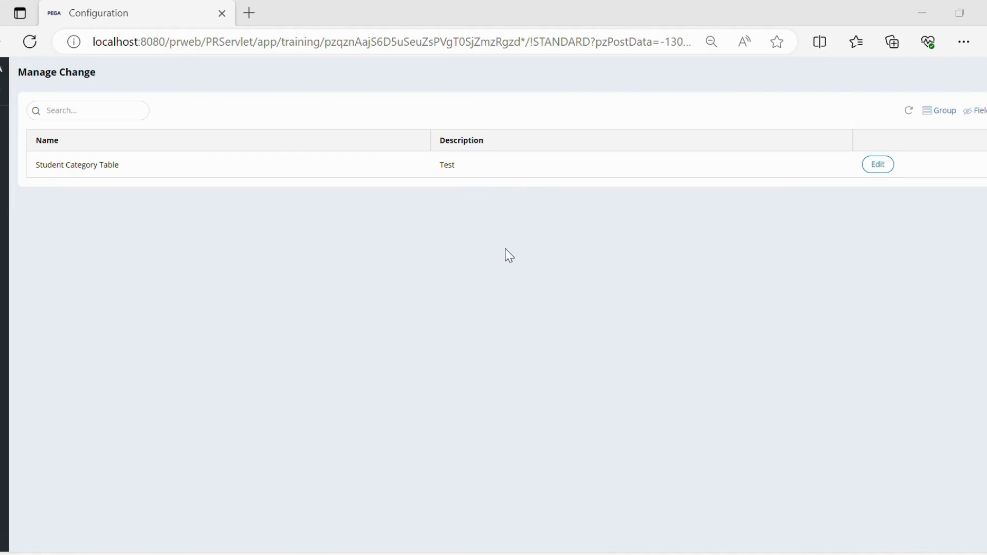